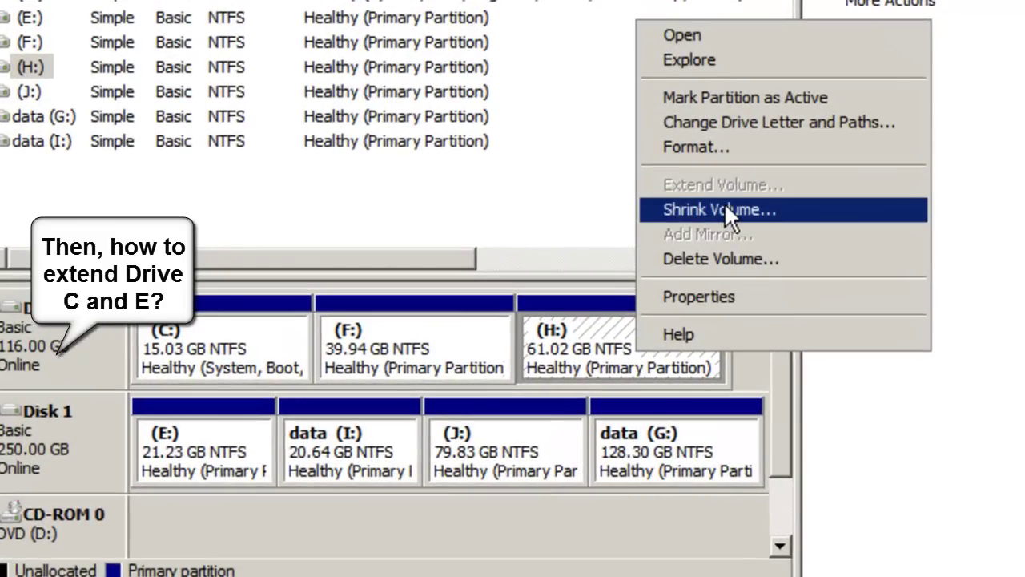
Shrink volume H: on Disk 0 by 9562 MB.
{"action": "left_click", "coordinate": [724, 206]}
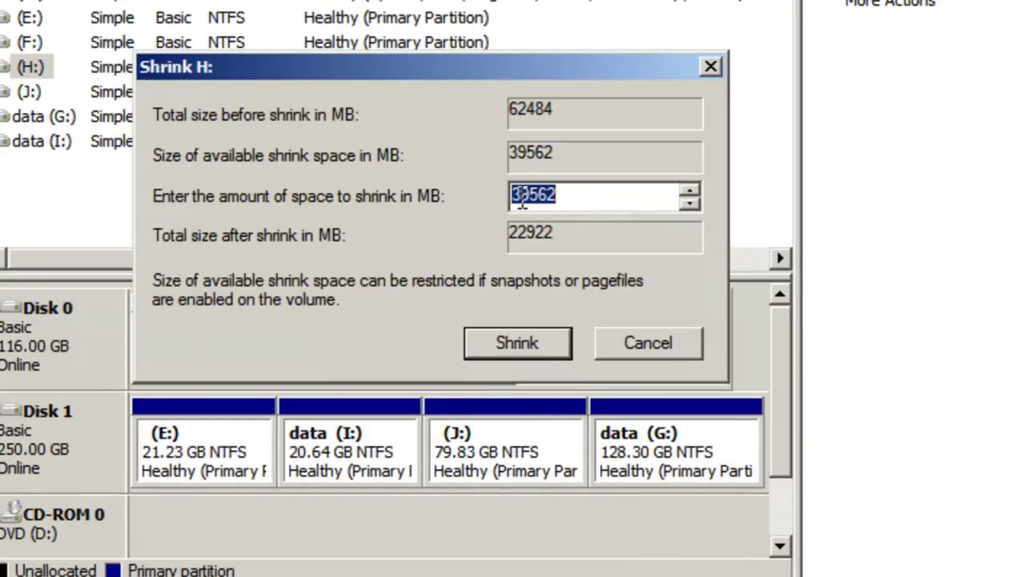
{"action": "left_click_drag", "start_coordinate": [512, 200], "coordinate": [530, 201]}
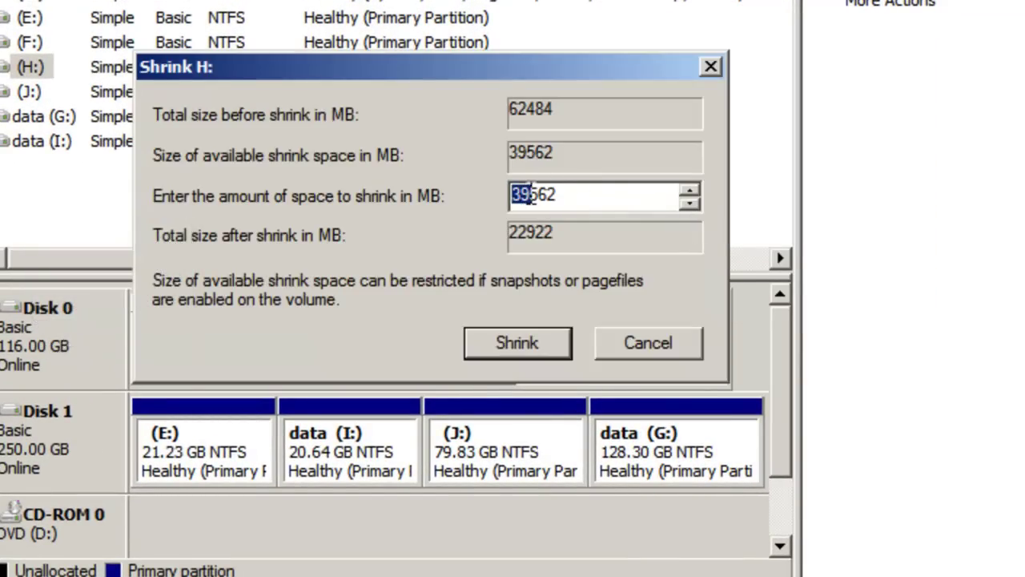
{"action": "type", "text": "9"}
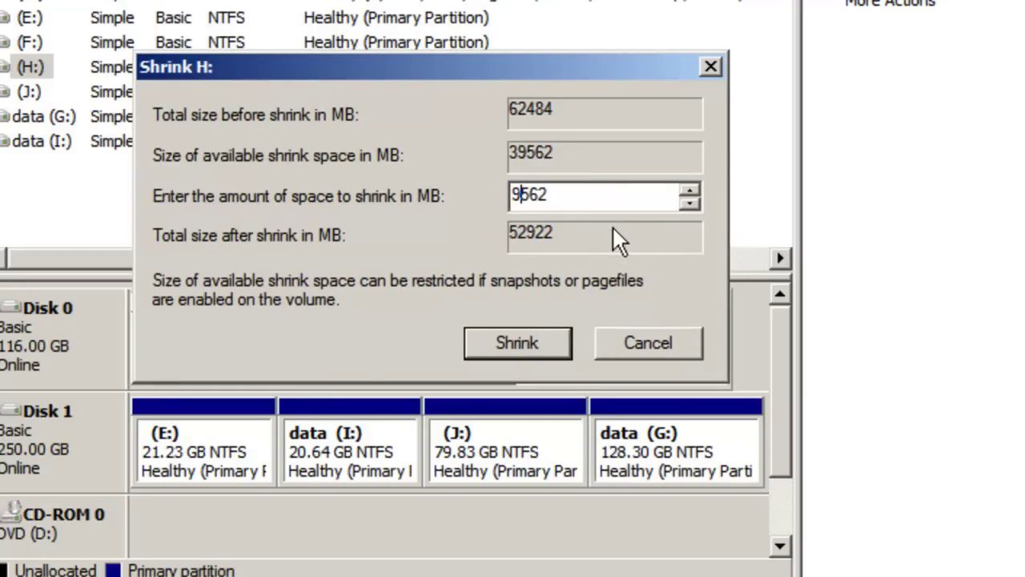
{"action": "left_click", "coordinate": [526, 342]}
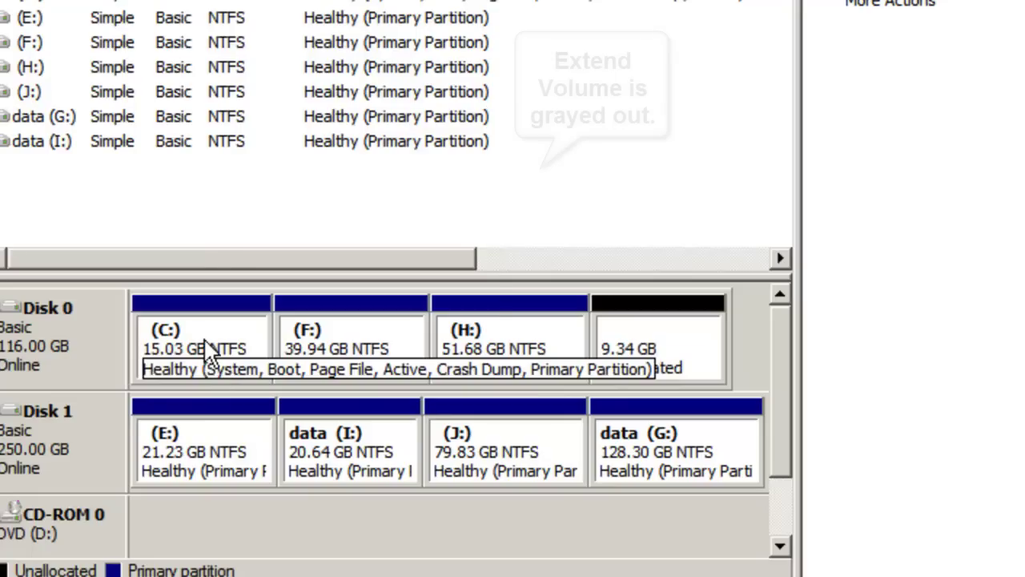
Check whether Extend Volume is available for the C: volume, then dismiss the options.
{"action": "right_click", "coordinate": [206, 366]}
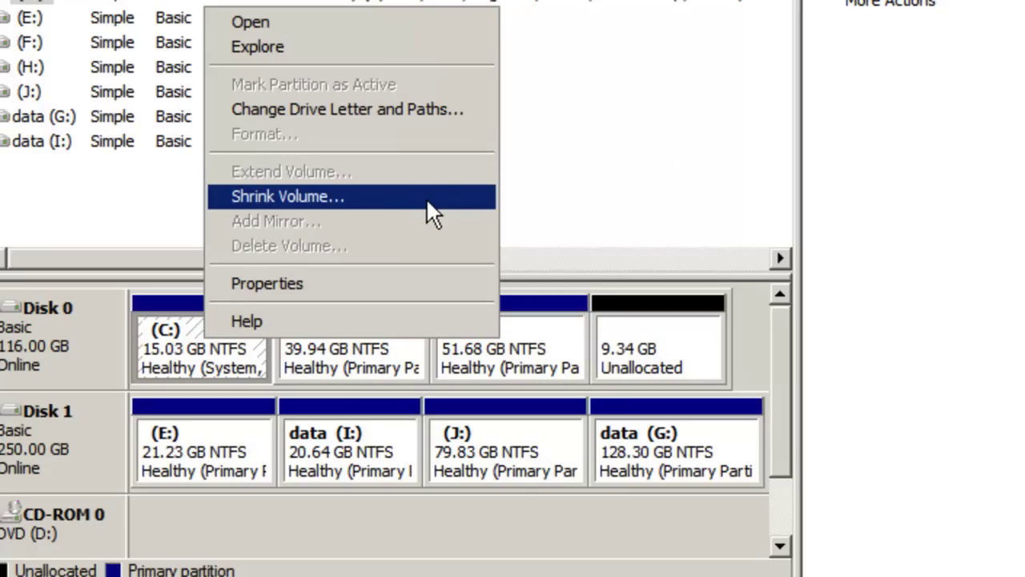
{"action": "left_click", "coordinate": [648, 176]}
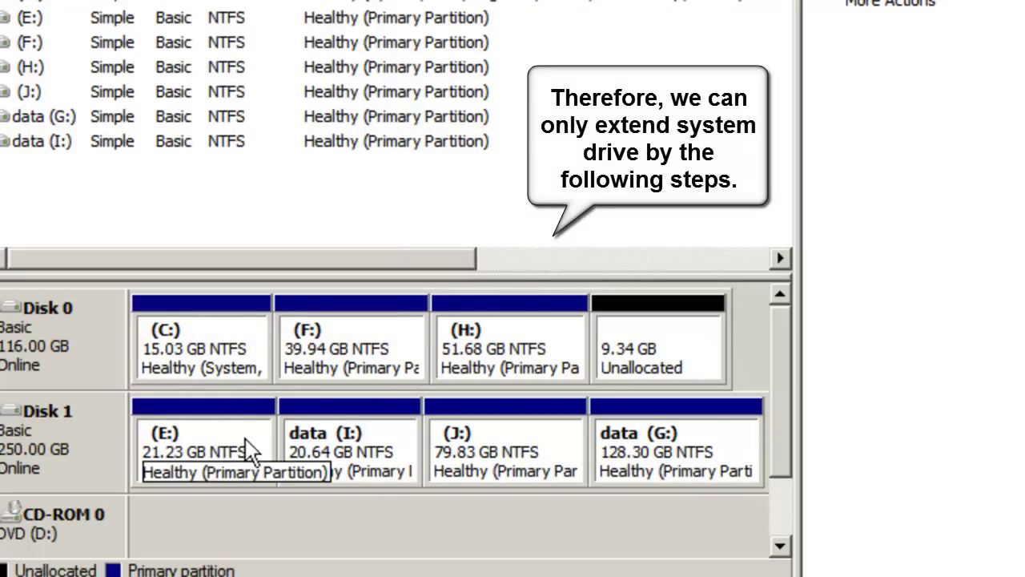
Delete the data (I:) volume on Disk 1 and accept the data loss warning.
{"action": "right_click", "coordinate": [350, 453]}
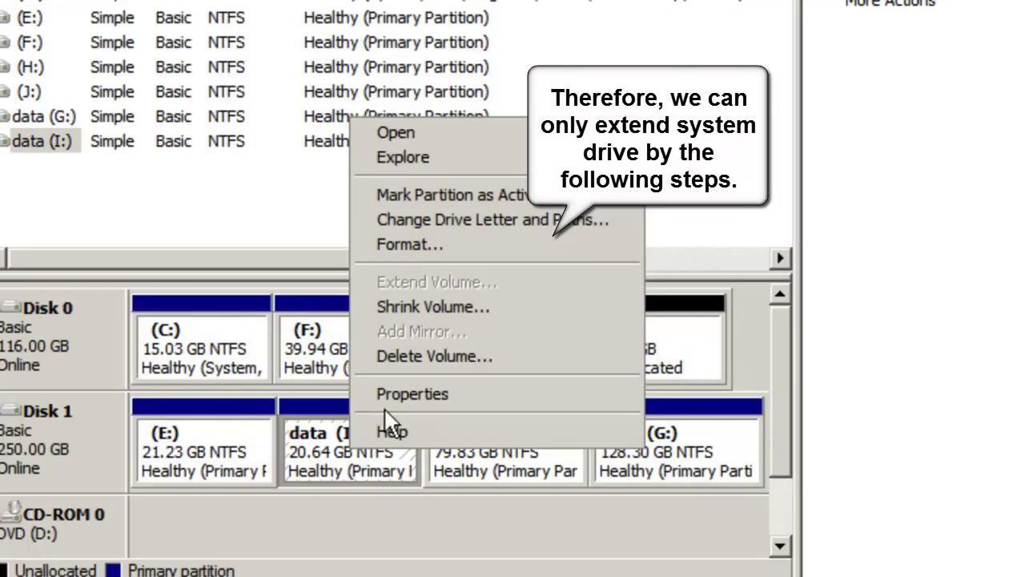
{"action": "left_click", "coordinate": [469, 357]}
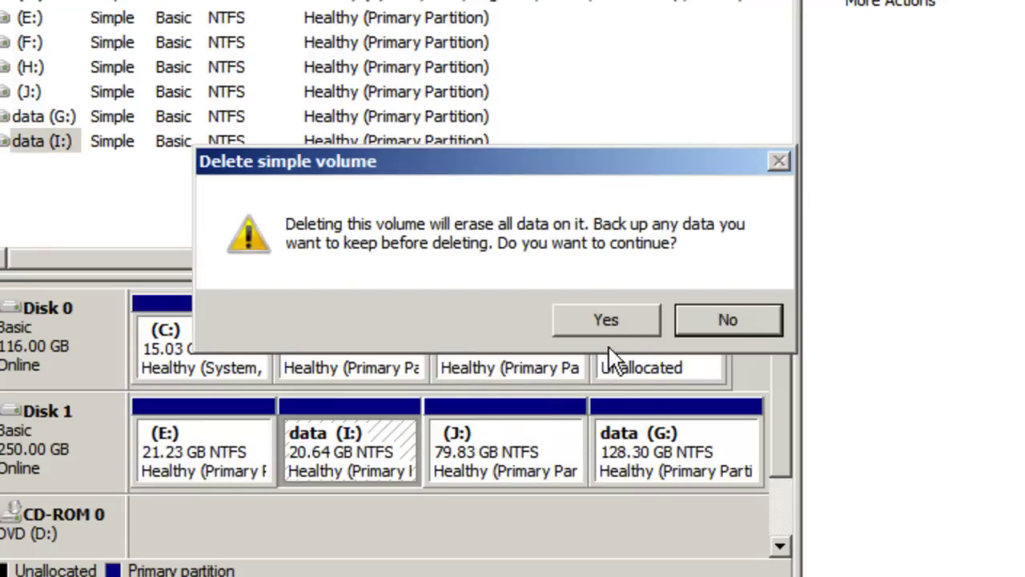
{"action": "left_click", "coordinate": [610, 330]}
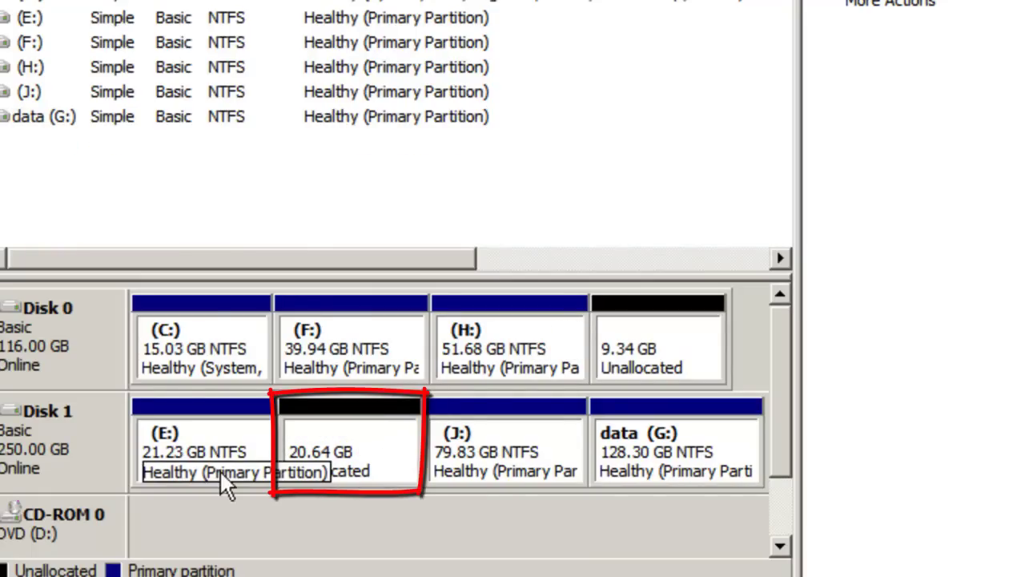
Extend volume E: with 21134 MB of the adjacent unallocated space on Disk 1 and complete the wizard.
{"action": "right_click", "coordinate": [201, 447]}
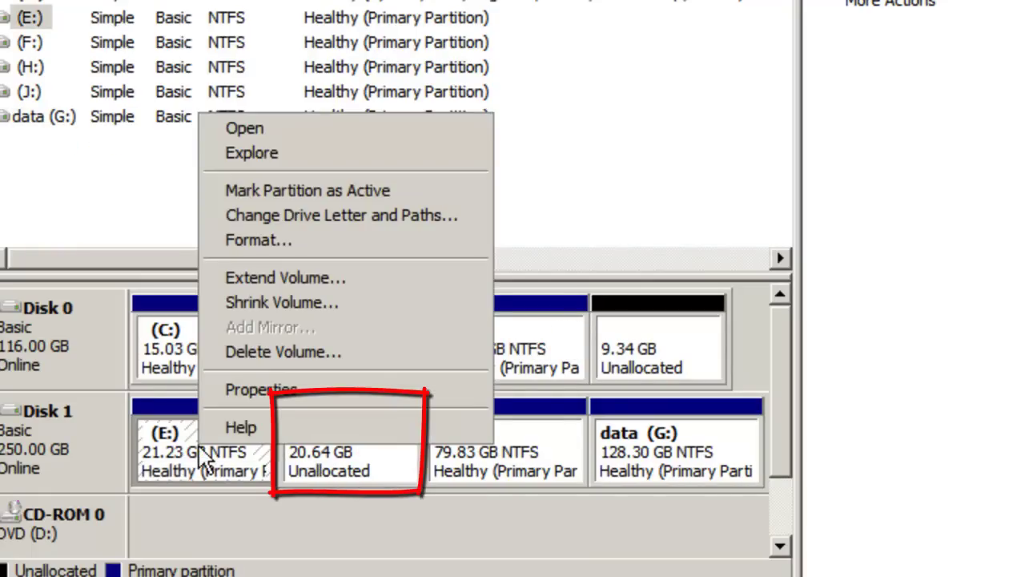
{"action": "left_click", "coordinate": [414, 279]}
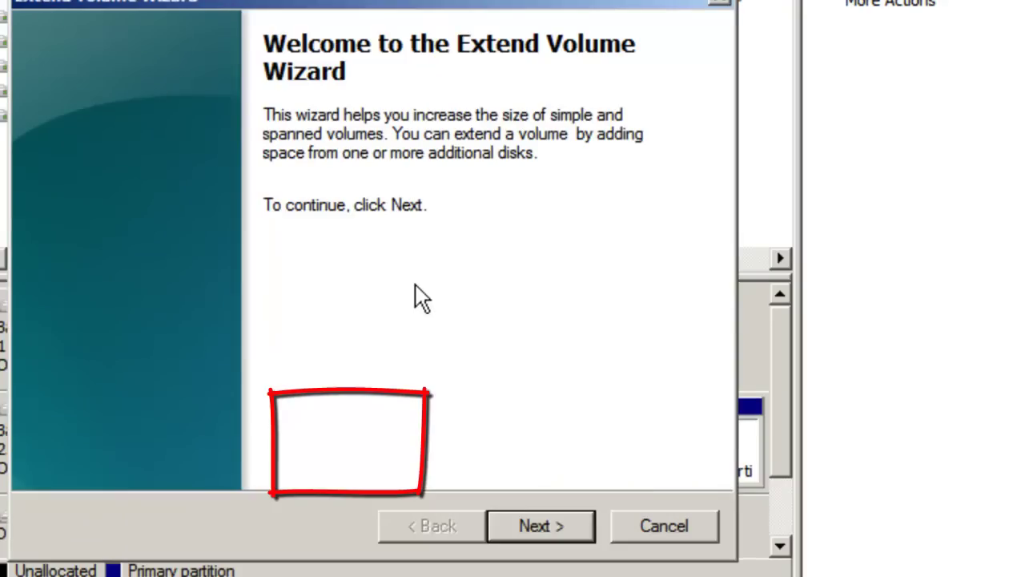
{"action": "left_click", "coordinate": [525, 521]}
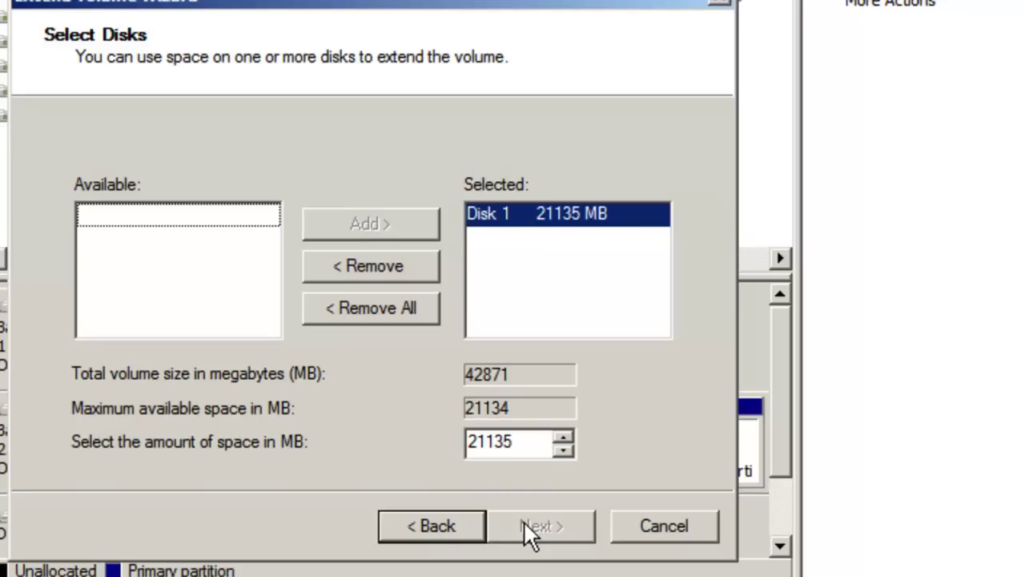
{"action": "left_click", "coordinate": [515, 441]}
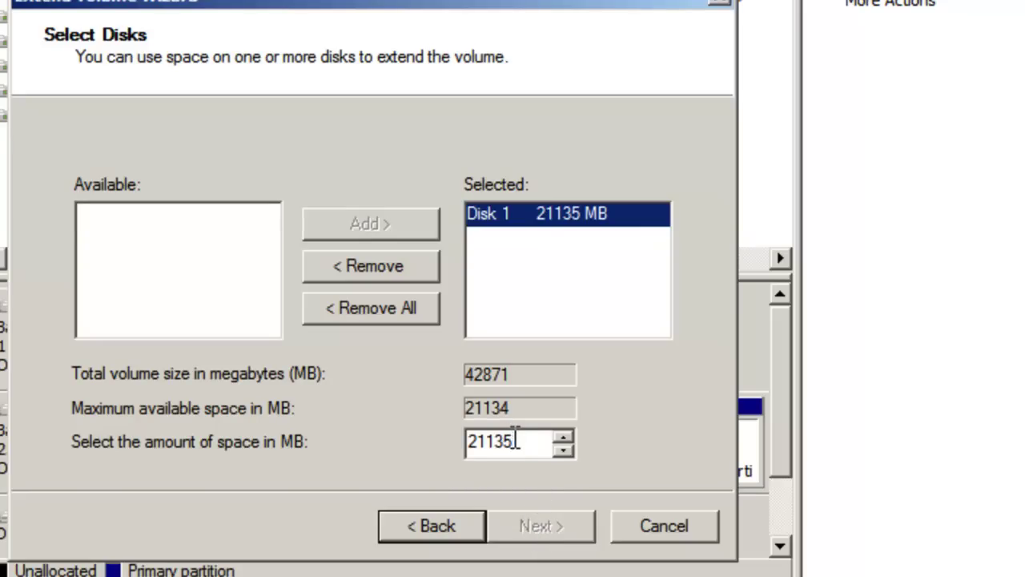
{"action": "key", "text": "BackSpace"}
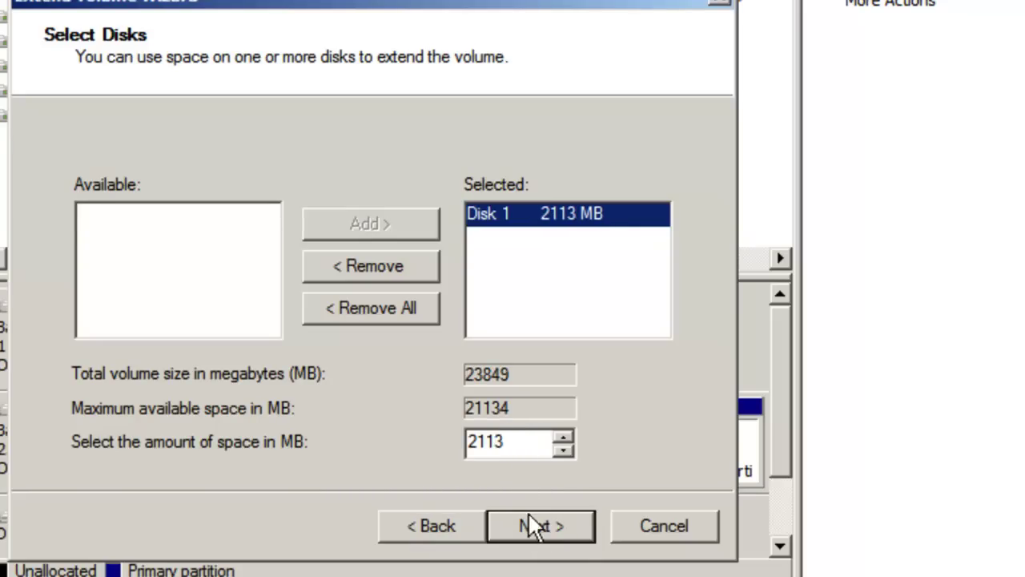
{"action": "left_click", "coordinate": [518, 452]}
{"action": "type", "text": "4"}
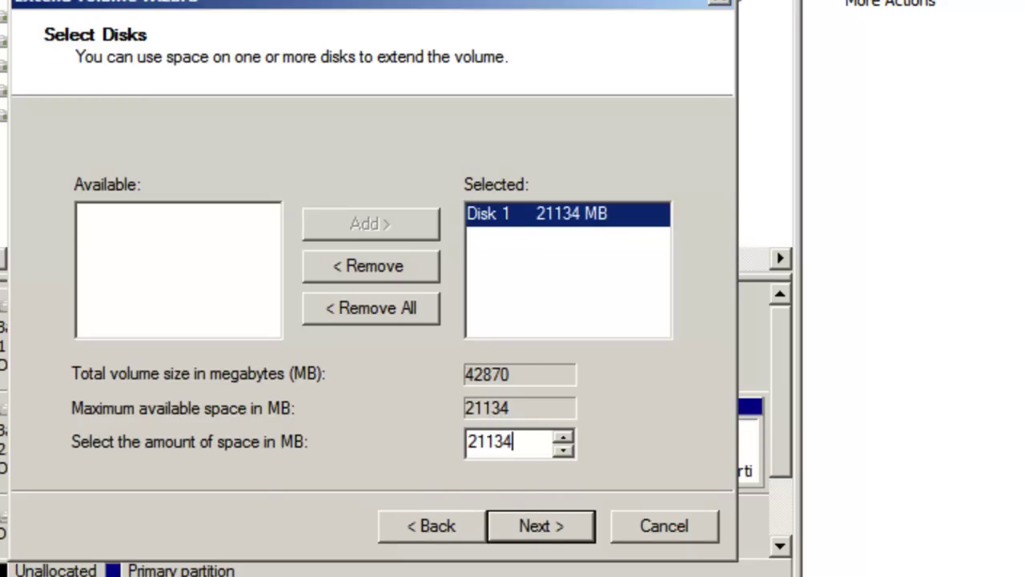
{"action": "left_click", "coordinate": [535, 517]}
{"action": "left_click", "coordinate": [535, 521]}
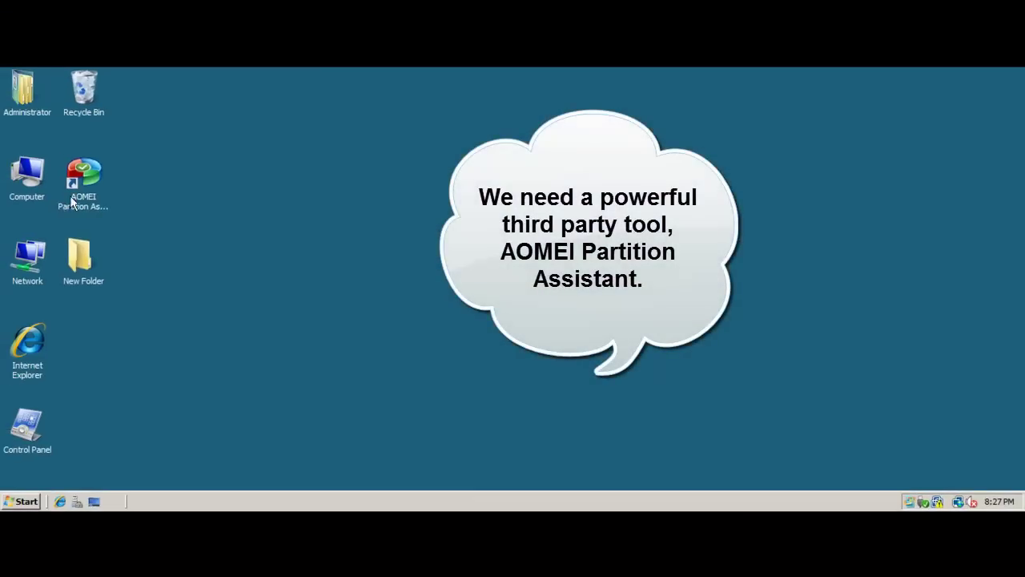
Open AOMEI Partition Assistant from the desktop.
{"action": "left_click", "coordinate": [80, 186]}
{"action": "right_click", "coordinate": [82, 190]}
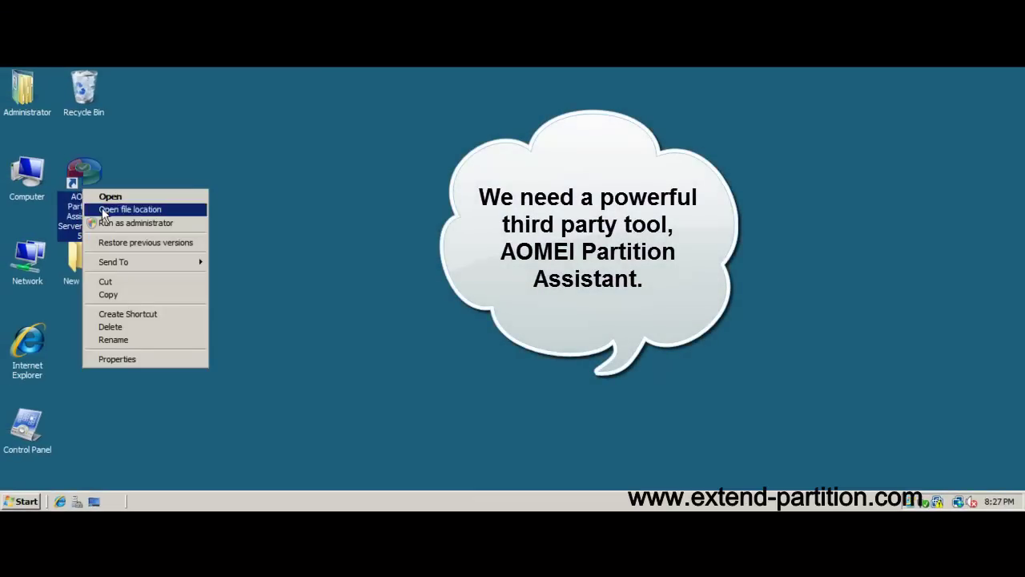
{"action": "left_click", "coordinate": [110, 196]}
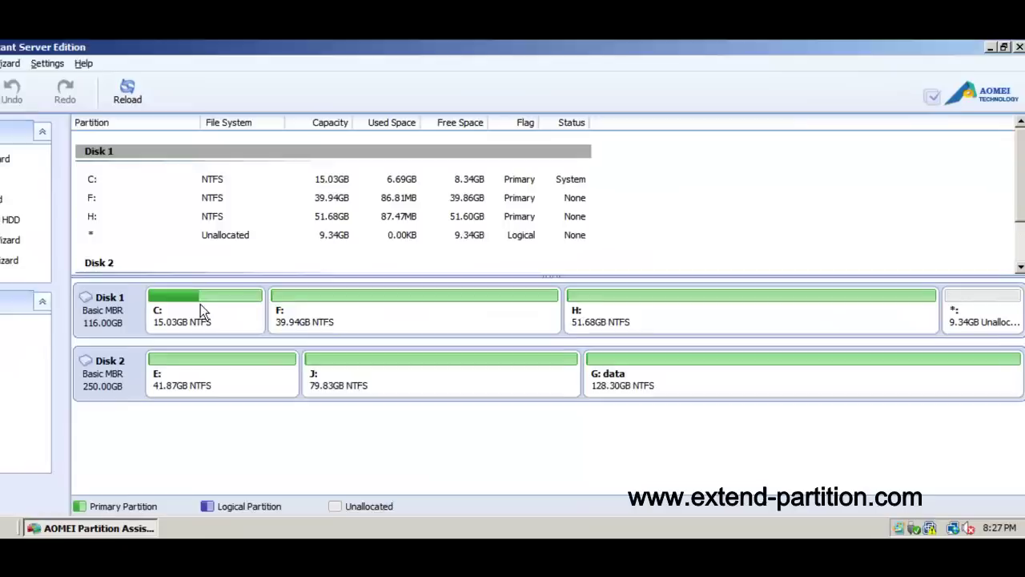
Merge the unallocated space on Disk 1 into partition C:.
{"action": "right_click", "coordinate": [200, 312]}
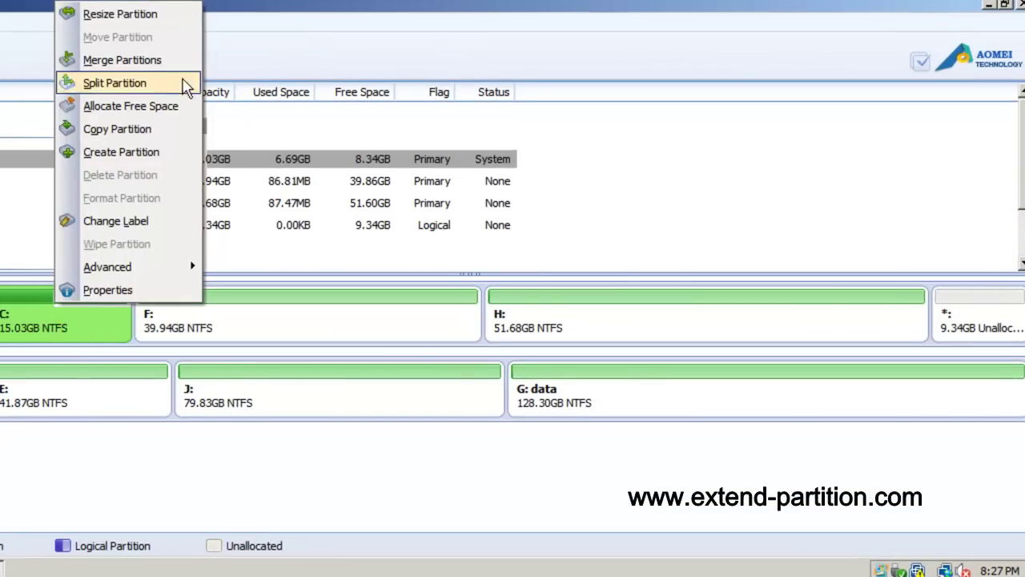
{"action": "left_click", "coordinate": [176, 62]}
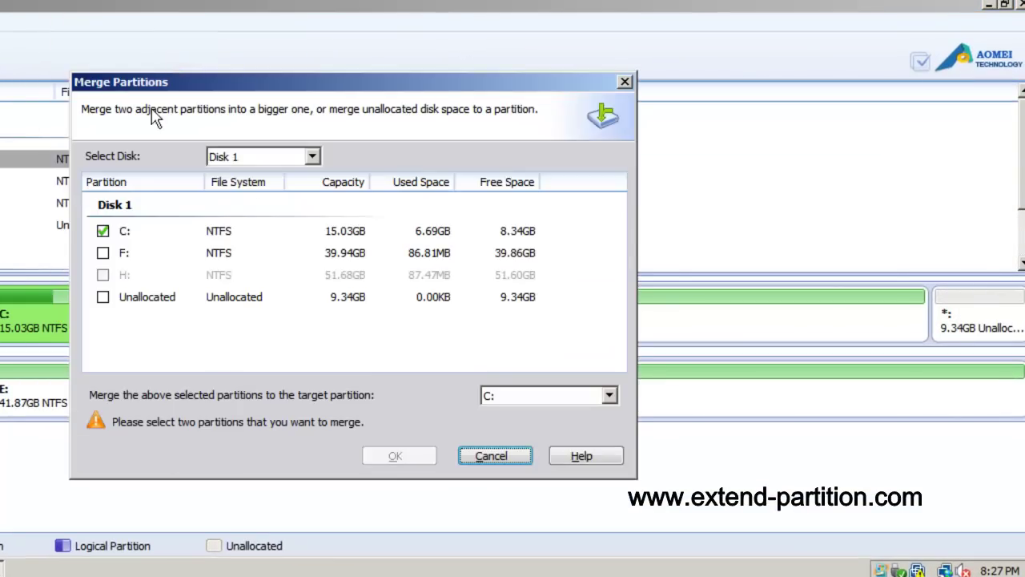
{"action": "left_click", "coordinate": [104, 297]}
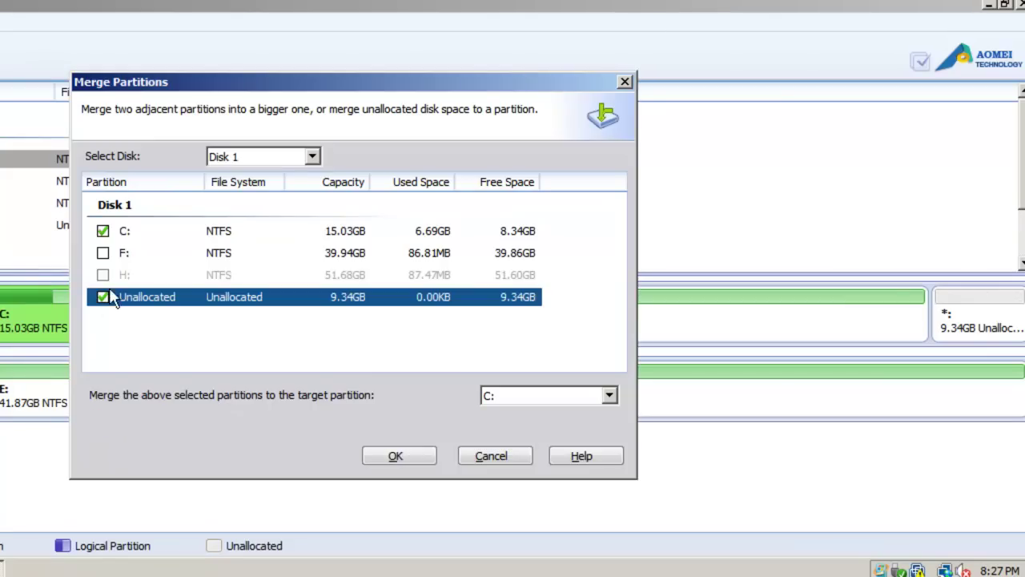
{"action": "left_click", "coordinate": [427, 460]}
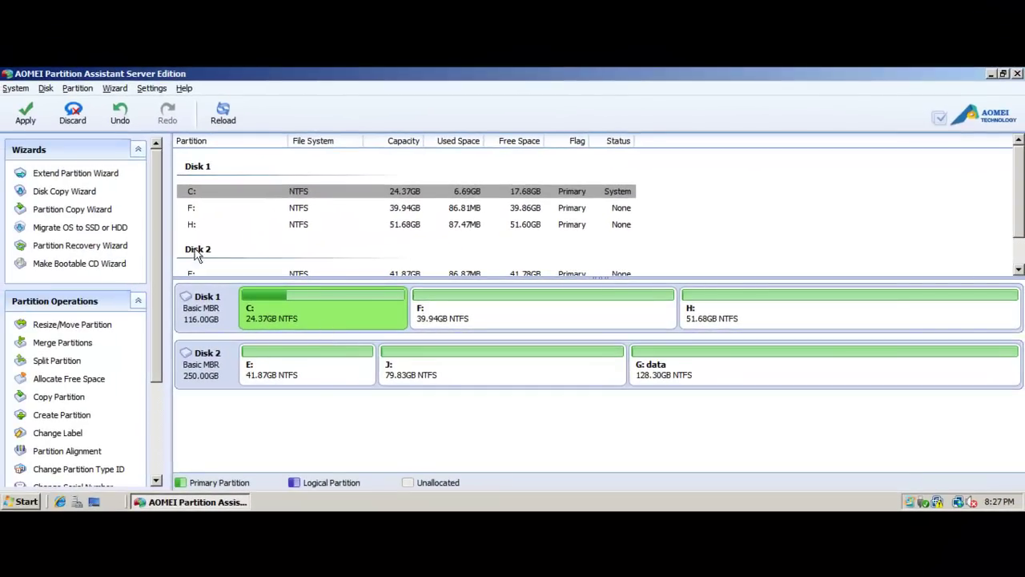
Apply the pending merge, review the listed operations, and run them through to completion.
{"action": "left_click", "coordinate": [26, 113]}
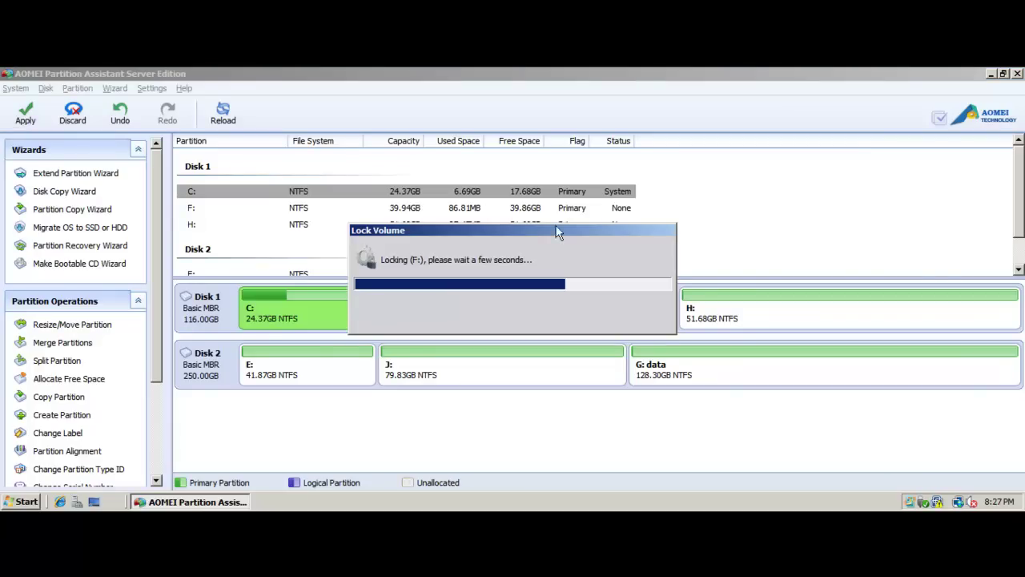
{"action": "left_click_drag", "start_coordinate": [695, 253], "coordinate": [686, 358]}
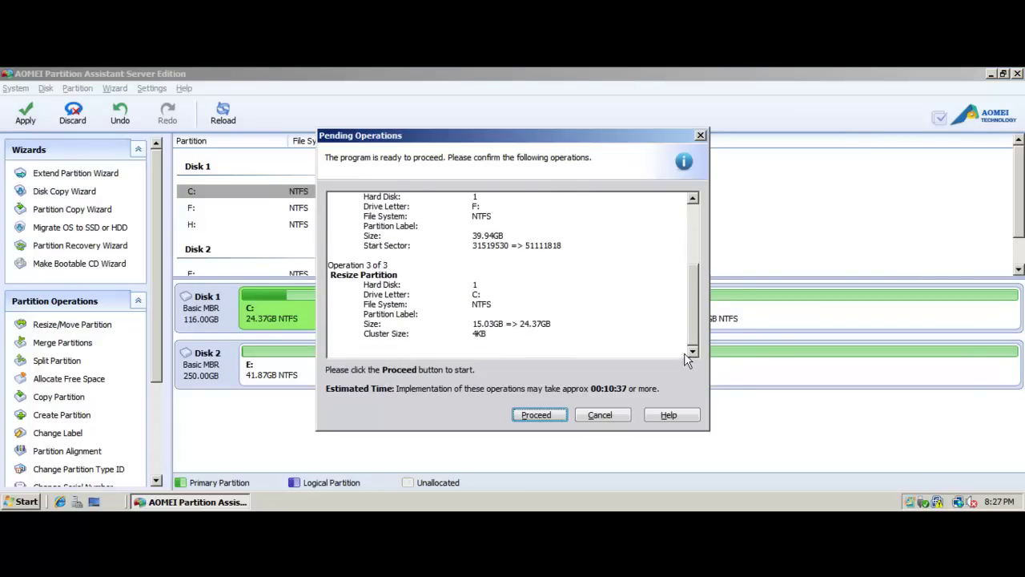
{"action": "left_click", "coordinate": [551, 415]}
{"action": "left_click", "coordinate": [508, 316]}
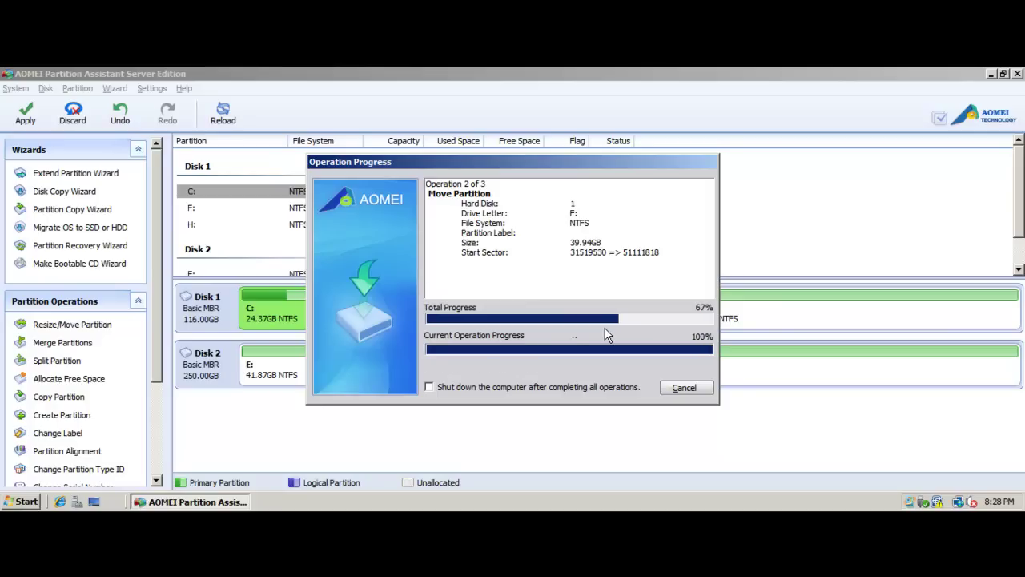
{"action": "left_click", "coordinate": [605, 317]}
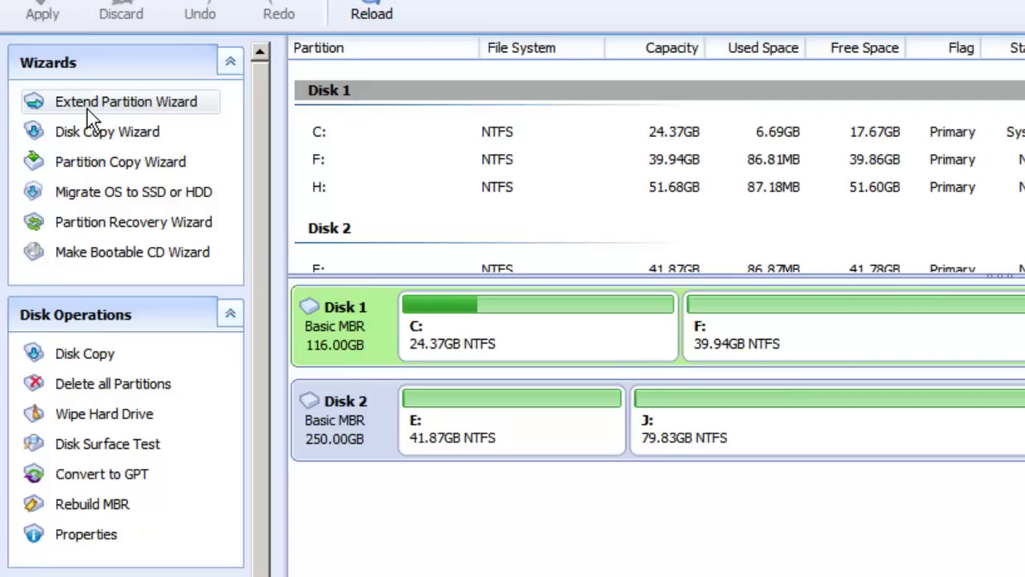
Start the Extend Partition Wizard for the system partition with Automatic Mode enabled.
{"action": "left_click", "coordinate": [90, 110]}
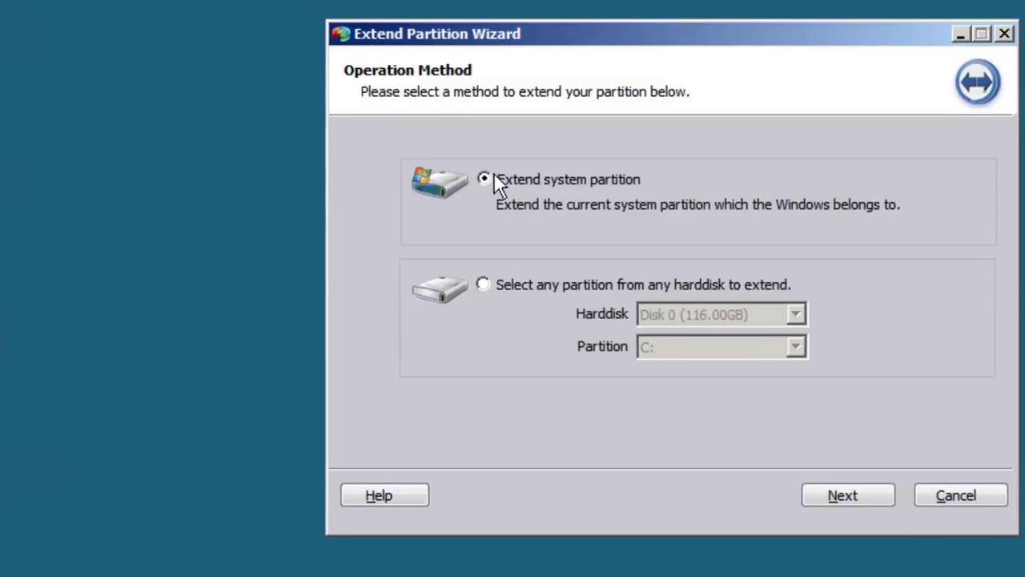
{"action": "left_click", "coordinate": [821, 501]}
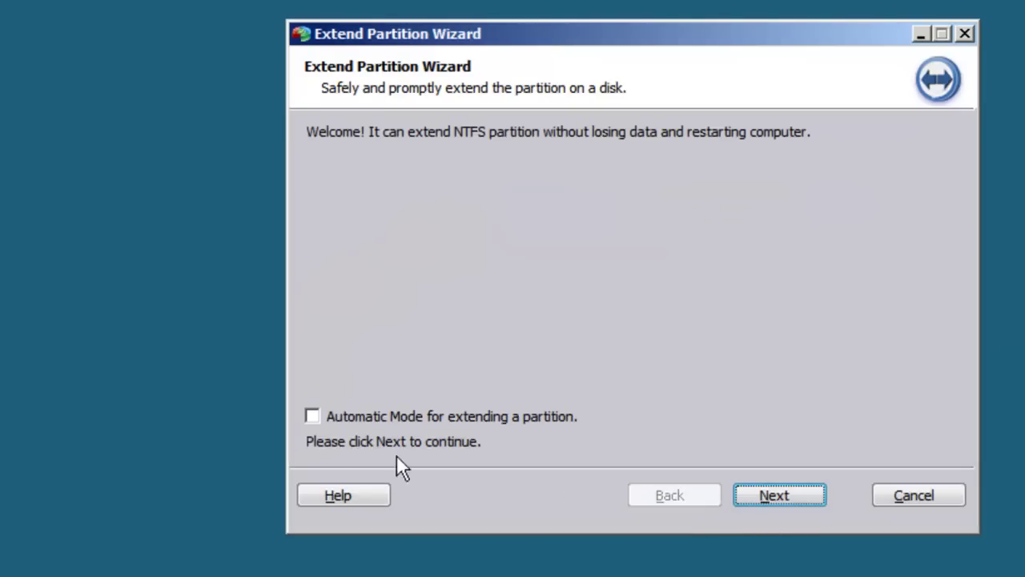
{"action": "left_click", "coordinate": [311, 417]}
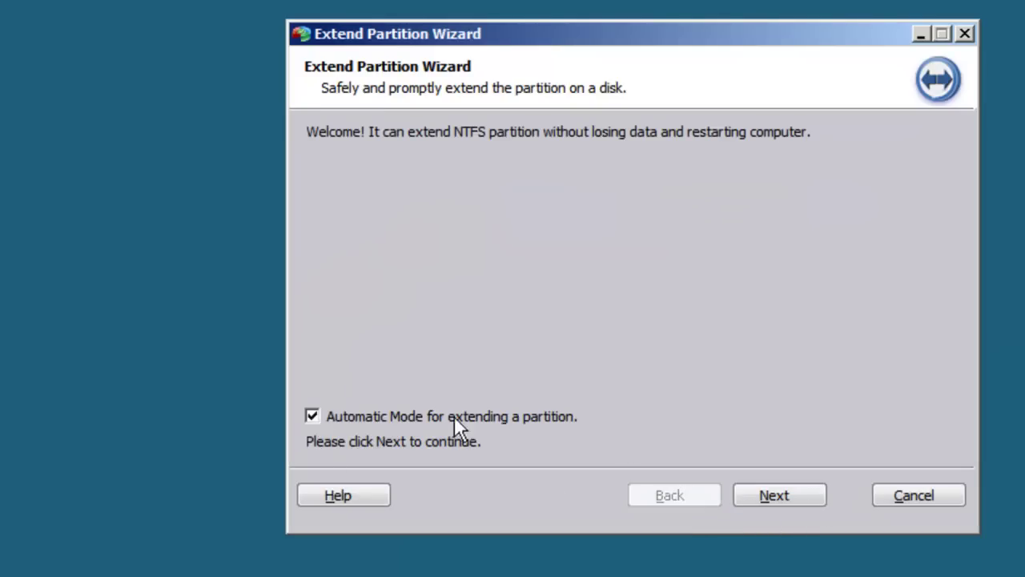
{"action": "left_click", "coordinate": [760, 485]}
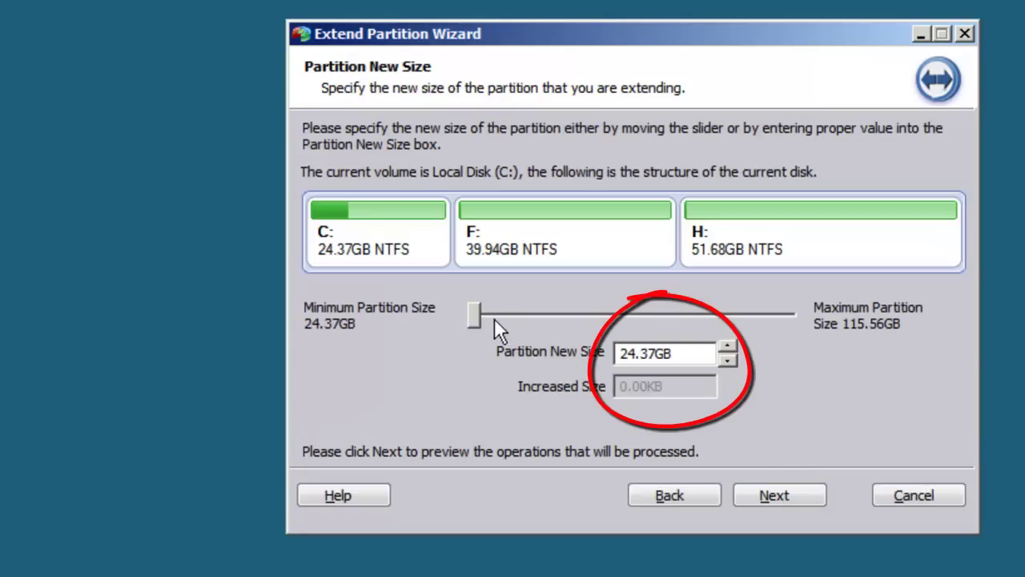
Set the new size of C: to 31.21GB, review and execute the operations, and finish the wizard.
{"action": "left_click_drag", "start_coordinate": [474, 311], "coordinate": [499, 309]}
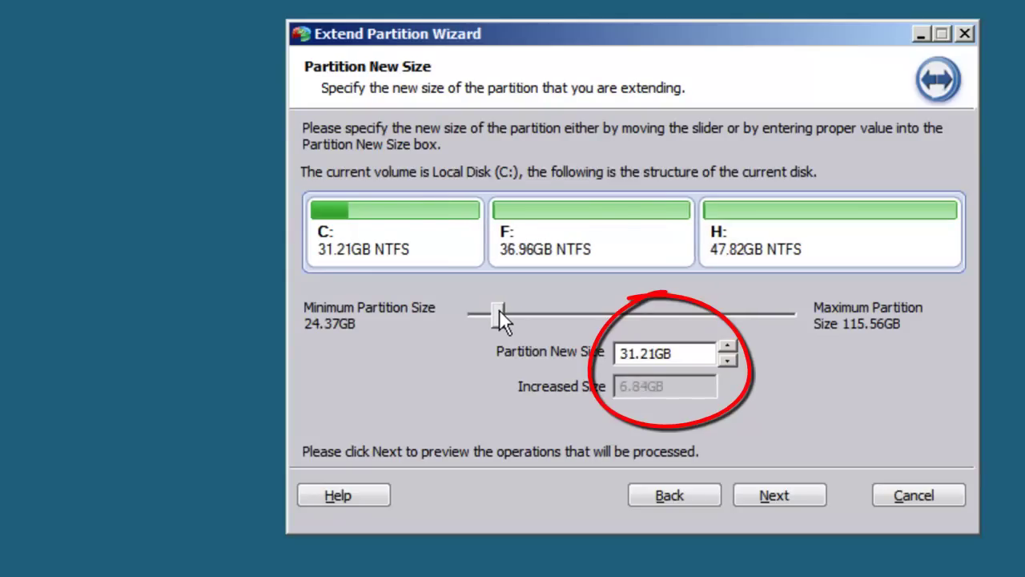
{"action": "left_click", "coordinate": [771, 495]}
{"action": "left_click_drag", "start_coordinate": [950, 280], "coordinate": [929, 400]}
{"action": "left_click", "coordinate": [777, 496]}
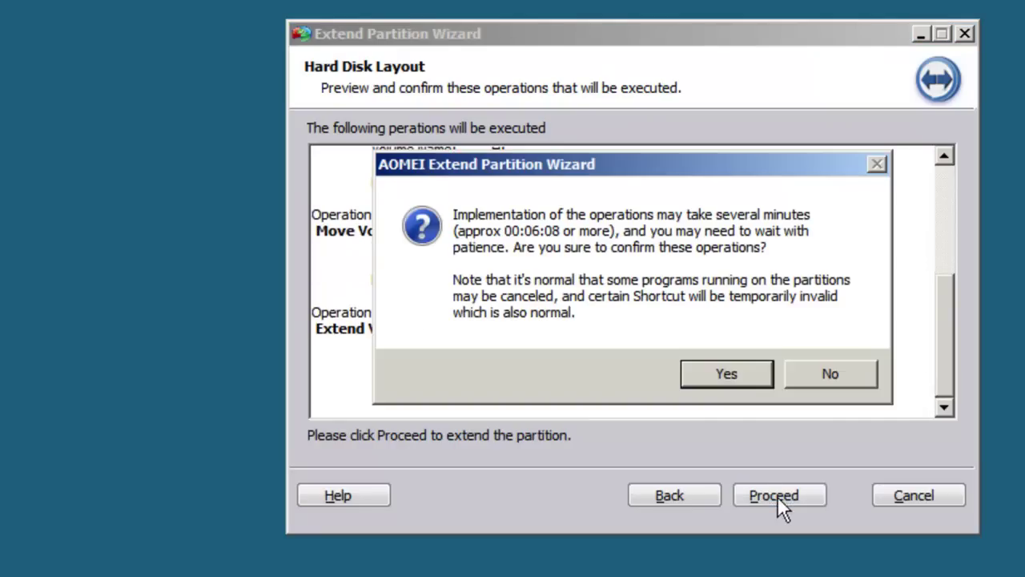
{"action": "left_click", "coordinate": [725, 373]}
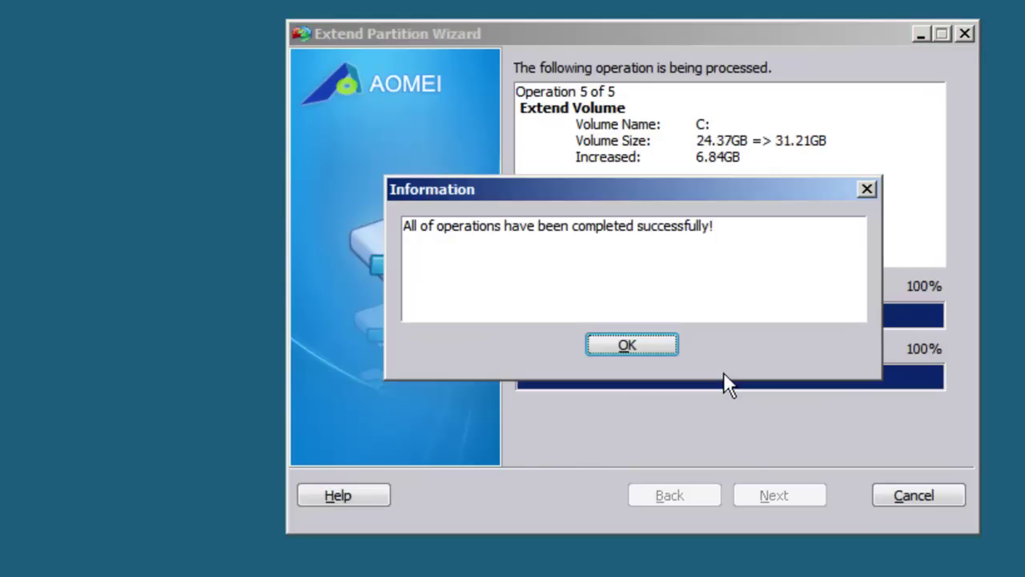
{"action": "left_click", "coordinate": [596, 345]}
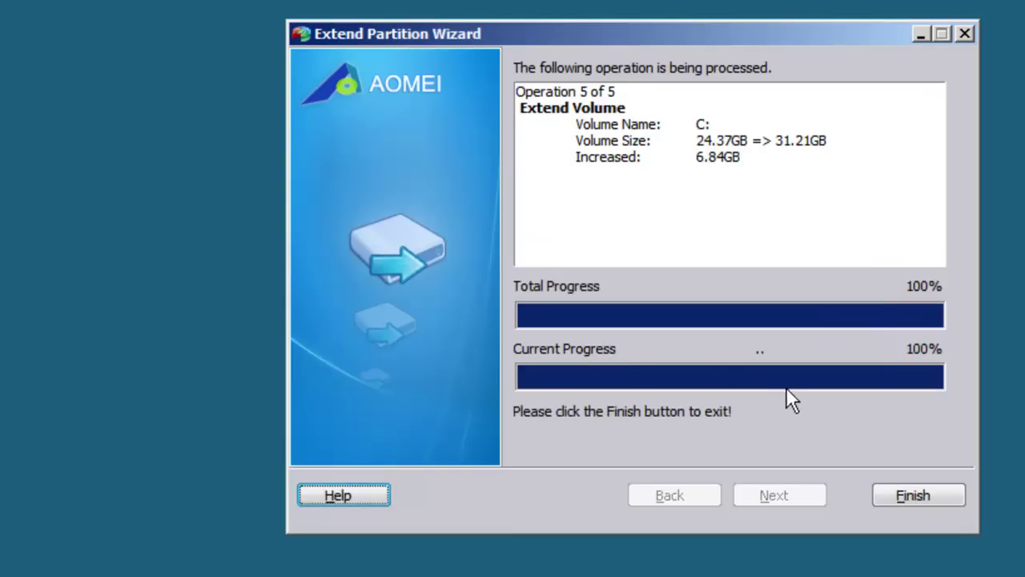
{"action": "left_click", "coordinate": [898, 492]}
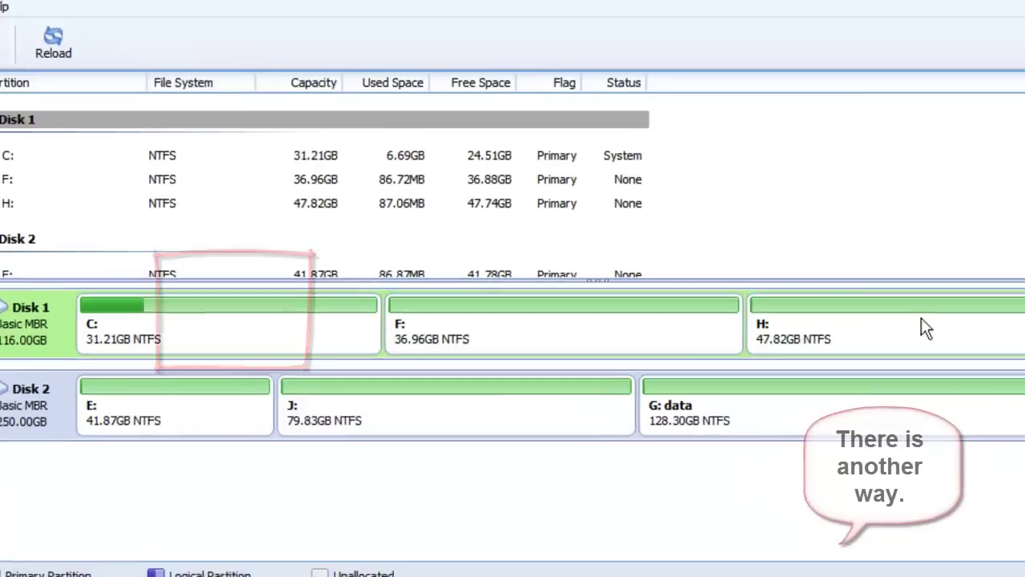
Allocate 2GB of free space from partition H: to partition C:.
{"action": "right_click", "coordinate": [993, 333]}
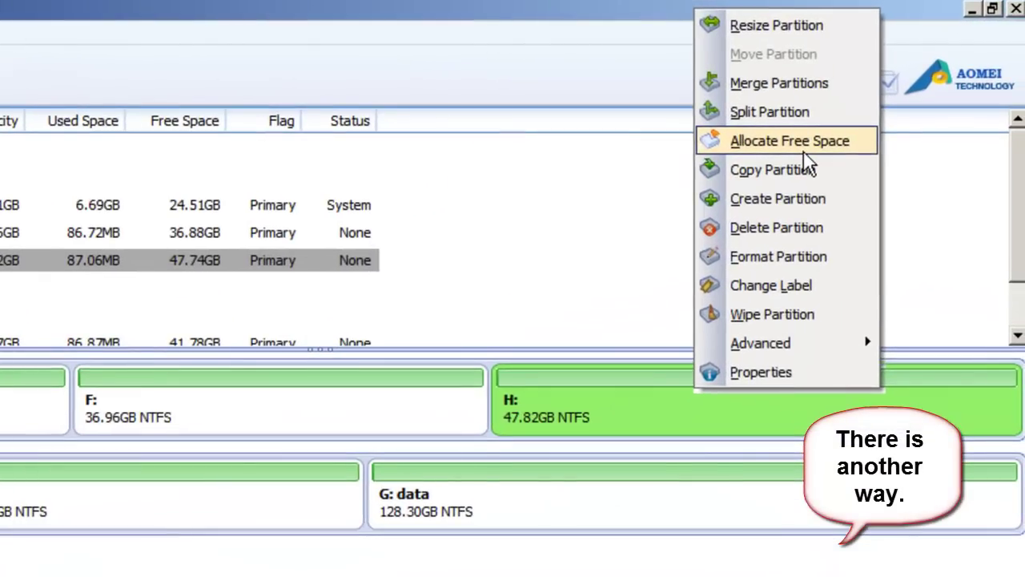
{"action": "left_click", "coordinate": [807, 159]}
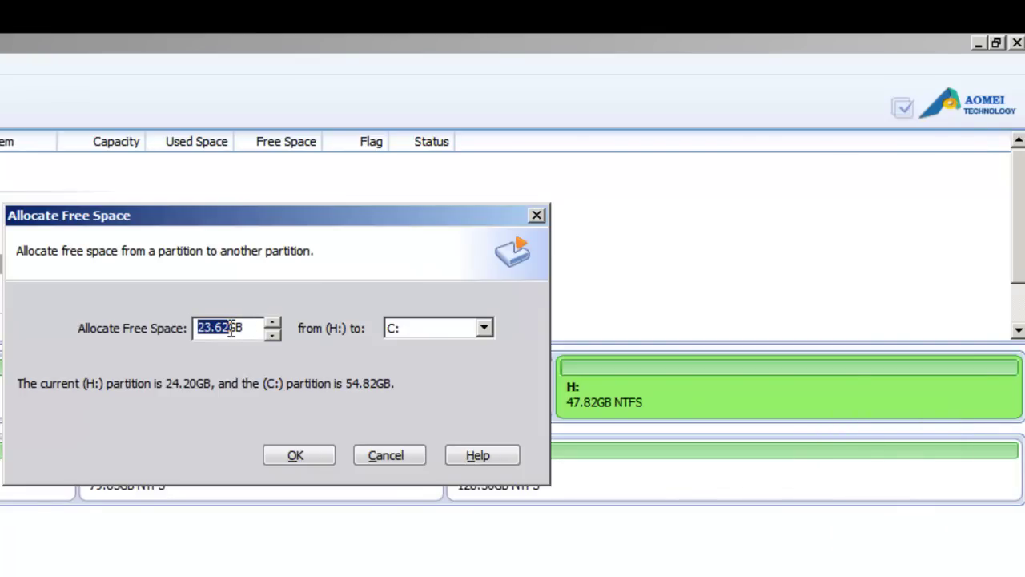
{"action": "type", "text": "2"}
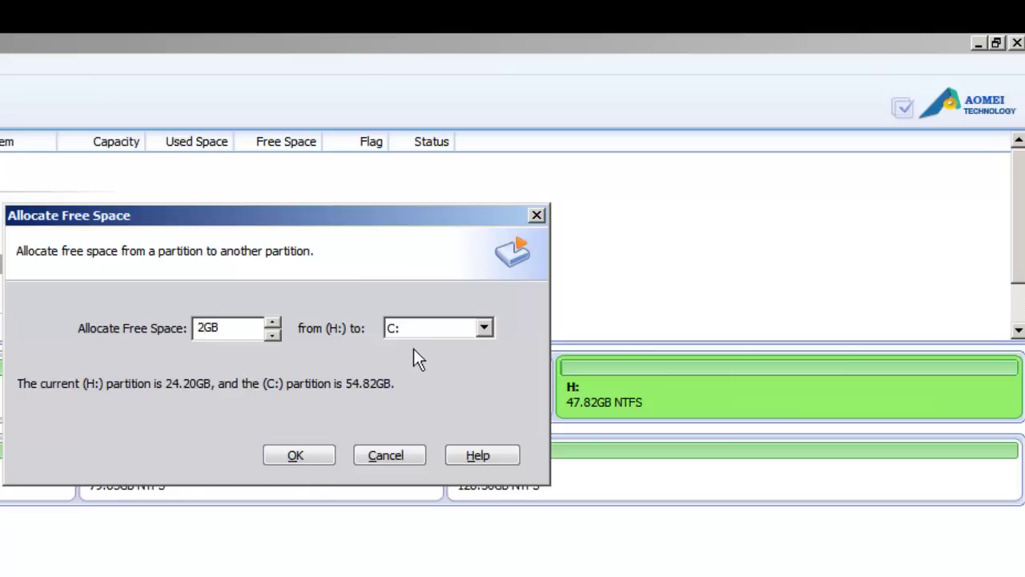
{"action": "left_click", "coordinate": [484, 329]}
{"action": "left_click", "coordinate": [483, 329]}
{"action": "left_click", "coordinate": [296, 457]}
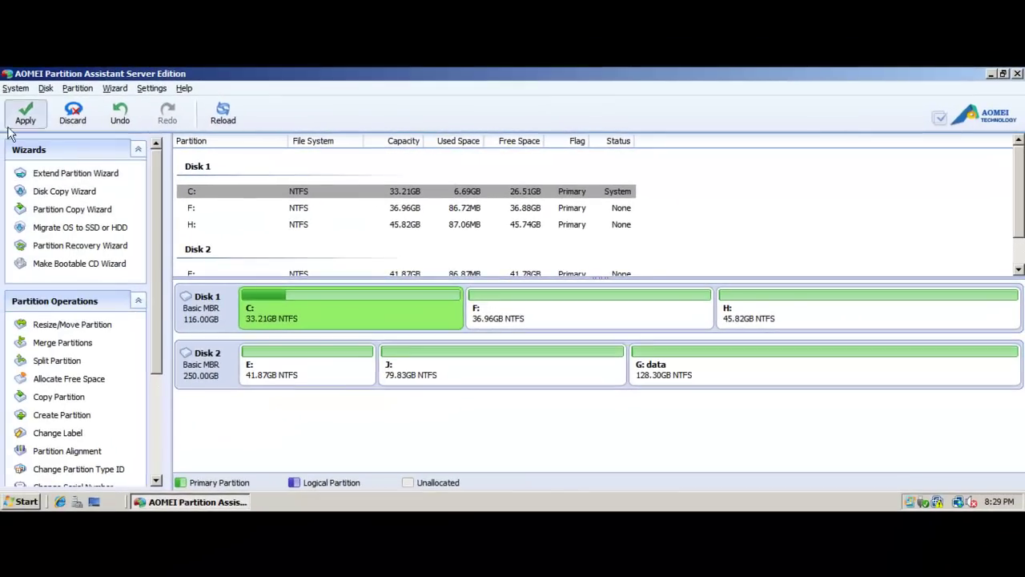
Apply the pending free space allocation, review the listed operations, and run them through to completion.
{"action": "left_click", "coordinate": [24, 114]}
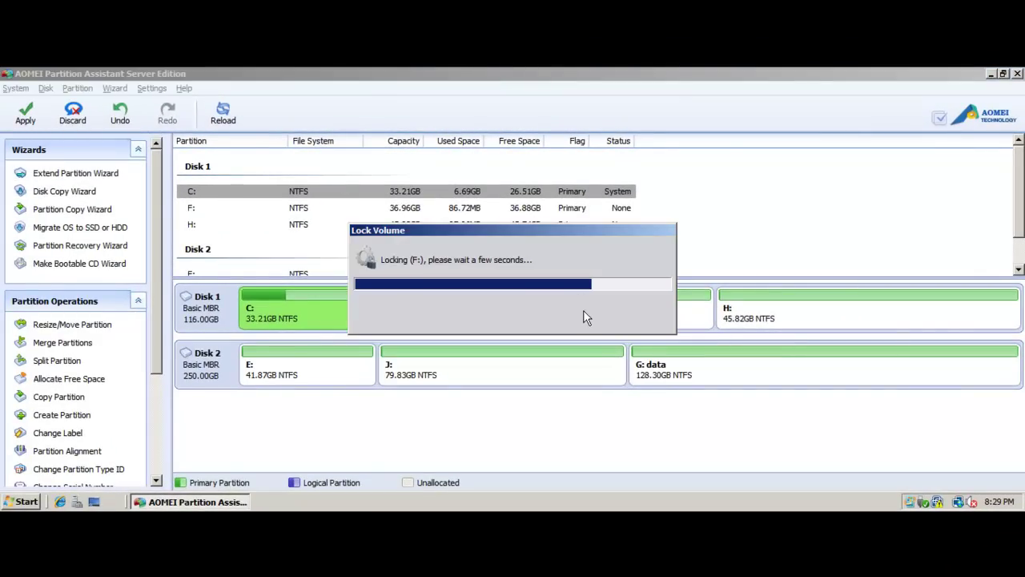
{"action": "left_click_drag", "start_coordinate": [697, 233], "coordinate": [697, 316]}
{"action": "left_click", "coordinate": [554, 416]}
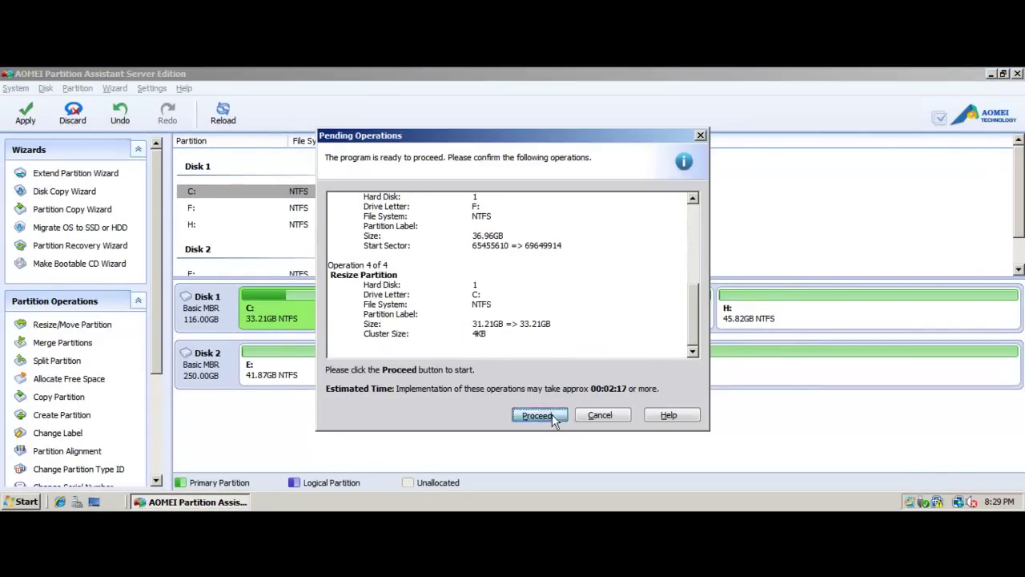
{"action": "left_click", "coordinate": [522, 316]}
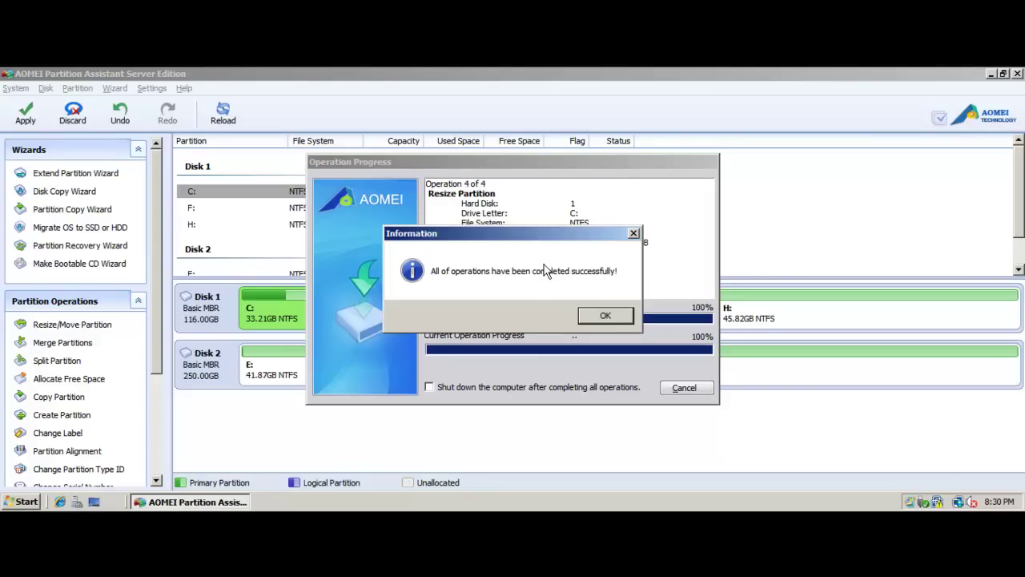
{"action": "left_click", "coordinate": [604, 315]}
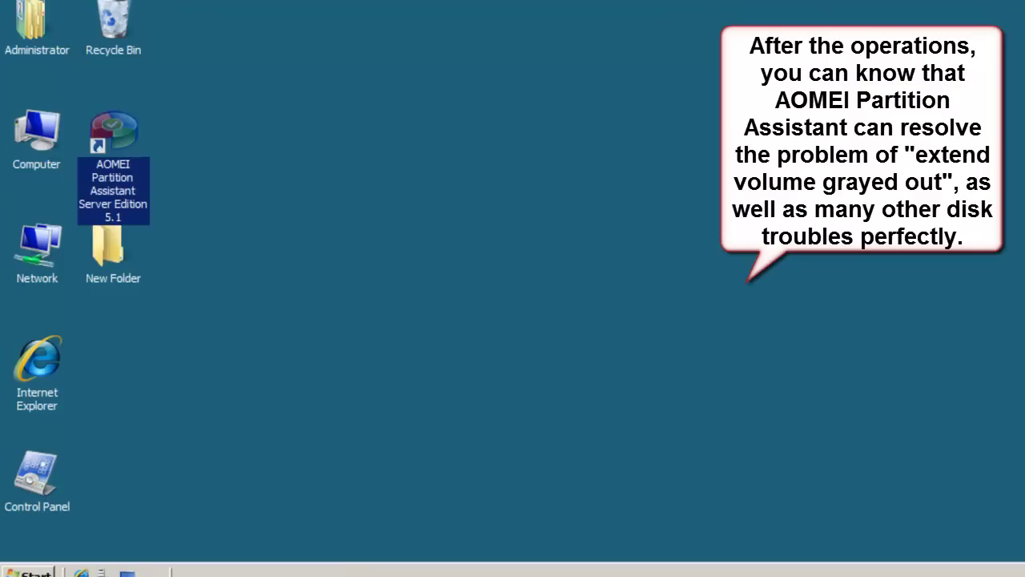
Switch to Server Manager from the desktop's Computer item and show Disk Management under Storage.
{"action": "left_click", "coordinate": [494, 243]}
{"action": "right_click", "coordinate": [19, 178]}
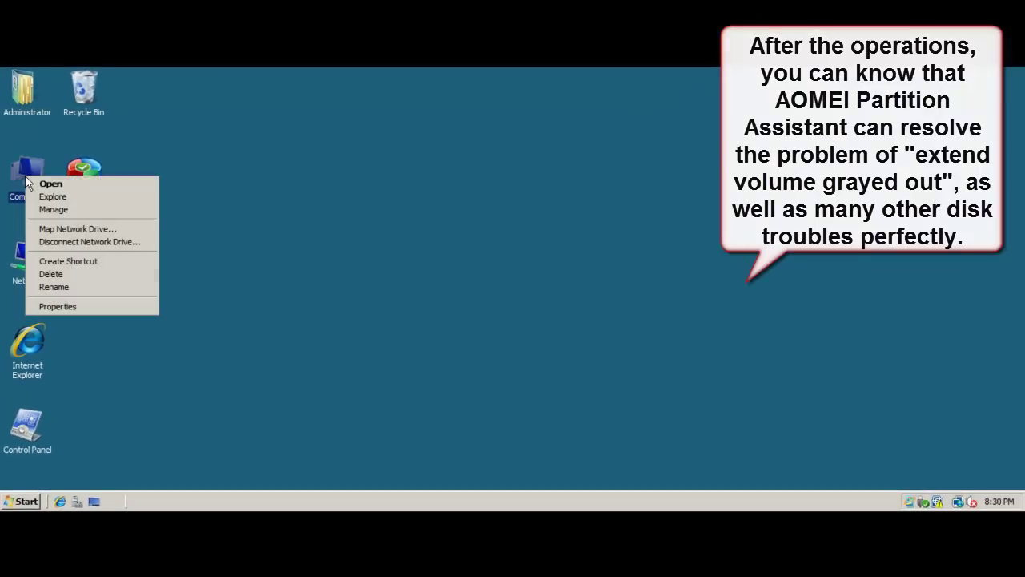
{"action": "left_click", "coordinate": [58, 209]}
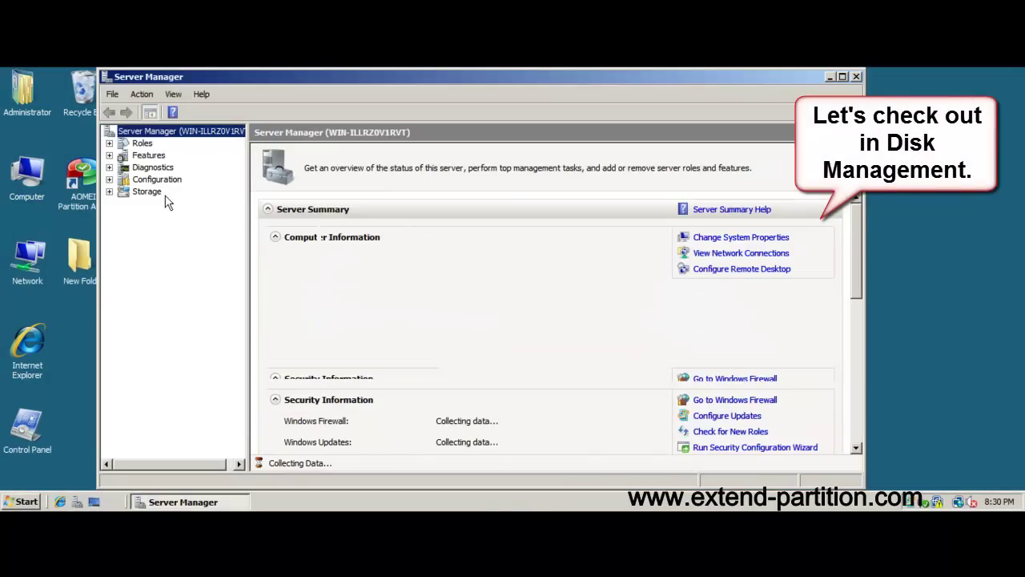
{"action": "left_click", "coordinate": [159, 194]}
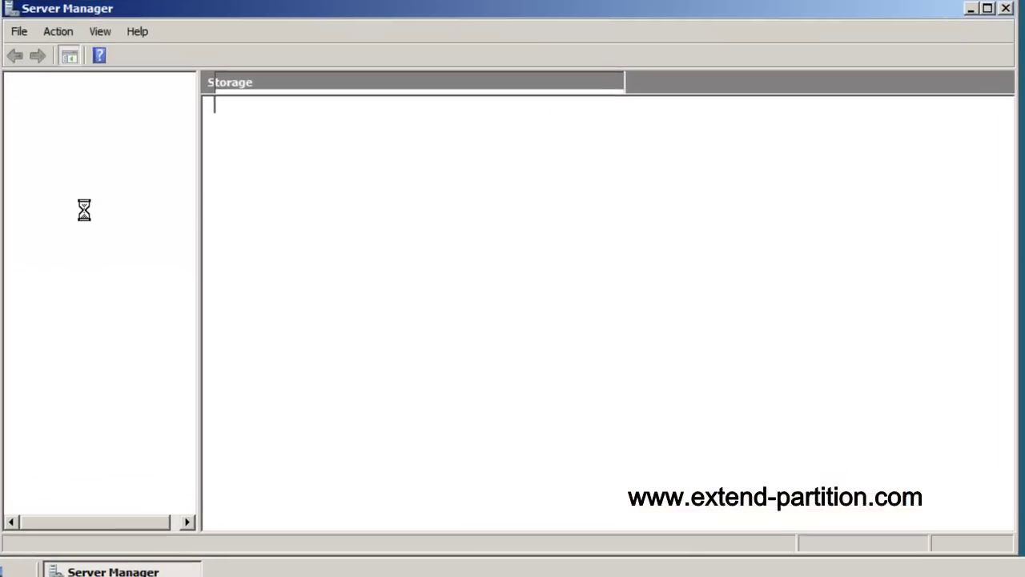
{"action": "left_click", "coordinate": [92, 192]}
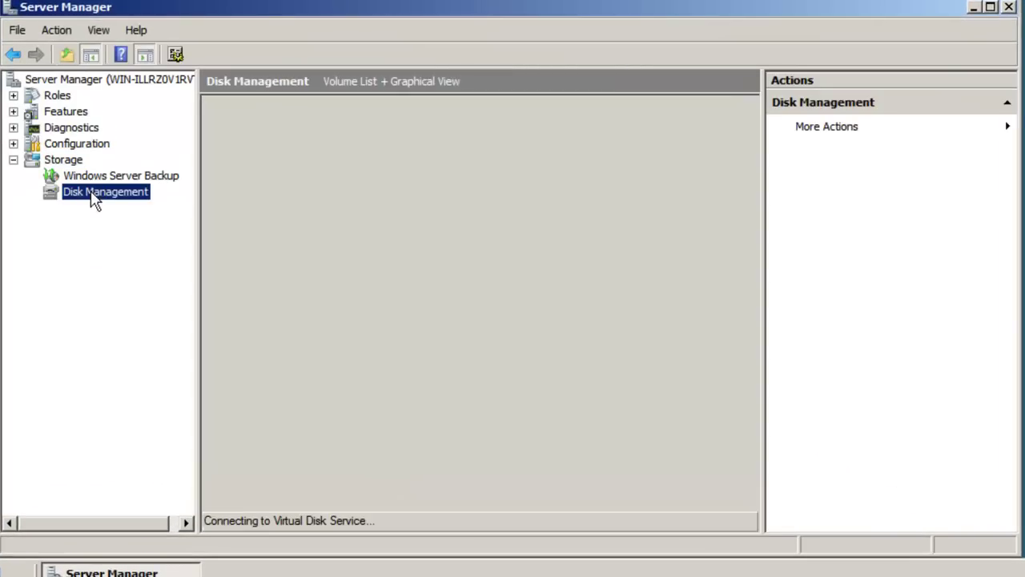